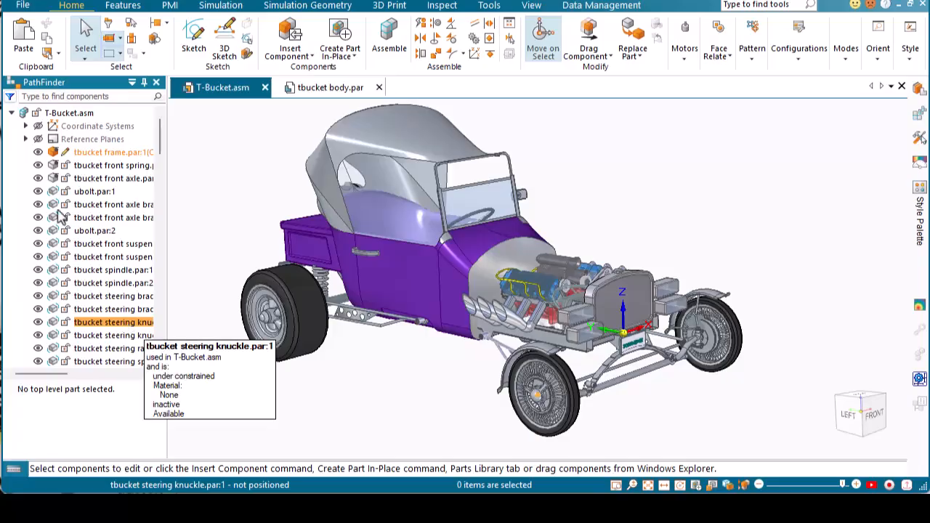
# Hide the left front suspension brace in the T-Bucket assembly and show it again
pyautogui.scroll(-2, 42, 179)
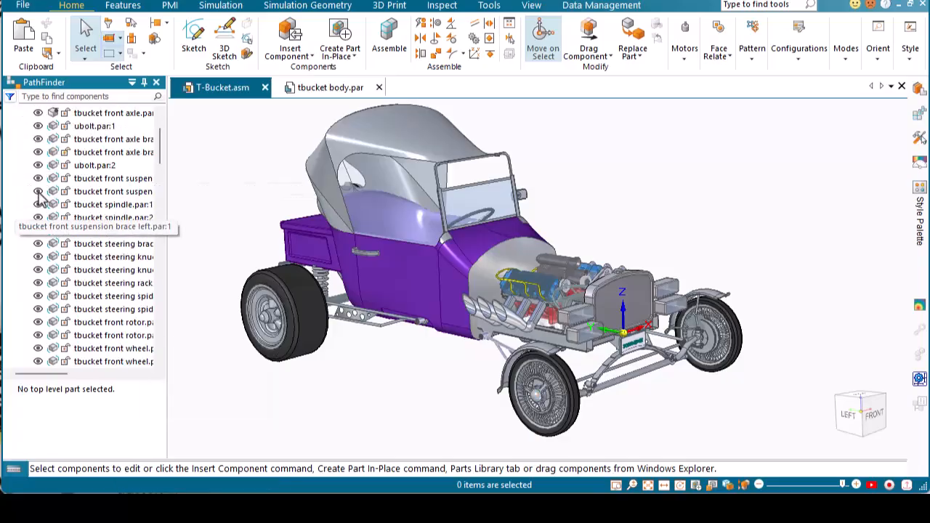
pyautogui.click(39, 192)
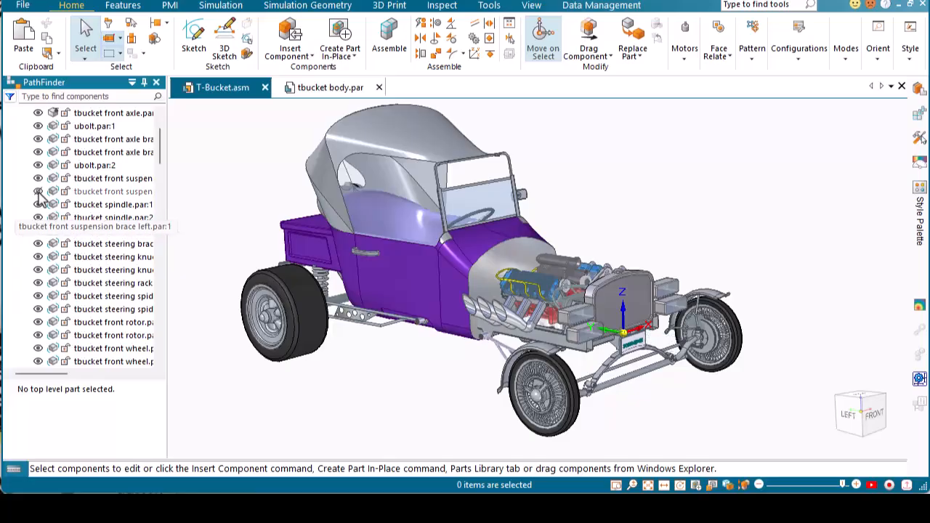
pyautogui.click(38, 191)
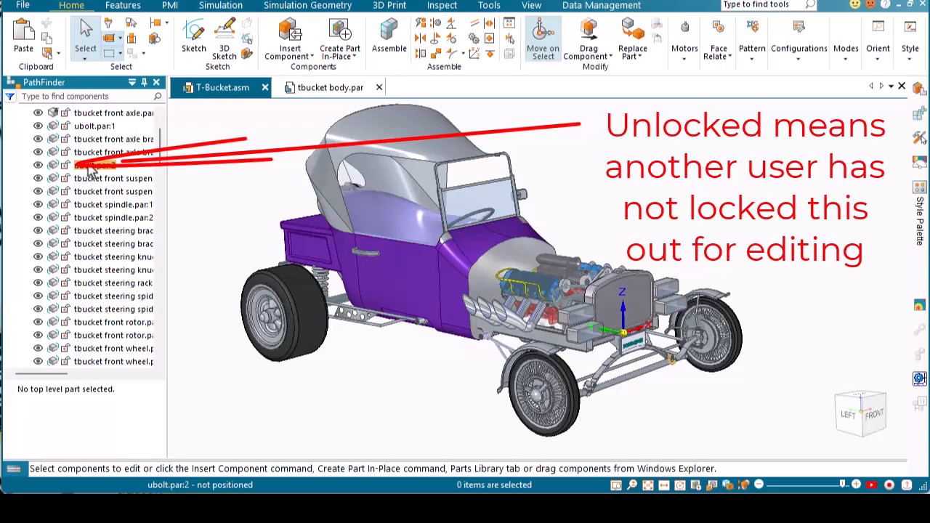
# Select the ubolt.par:2 component in the assembly tree and review the quick commands available for it
pyautogui.moveTo(88, 168)
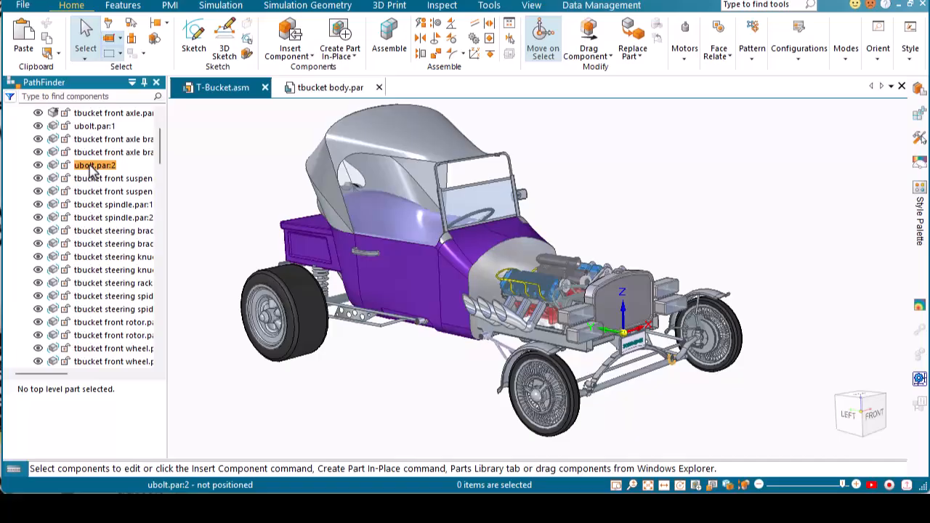
pyautogui.click(91, 167)
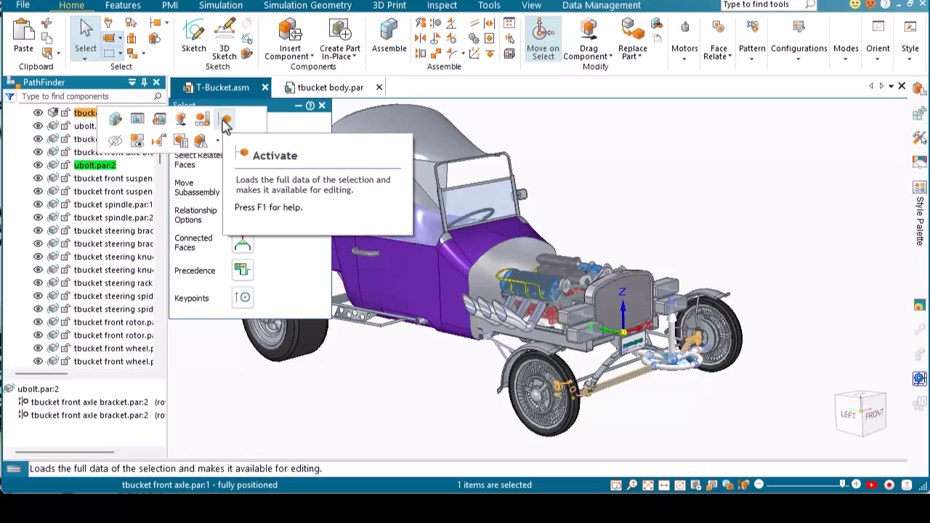
pyautogui.click(115, 143)
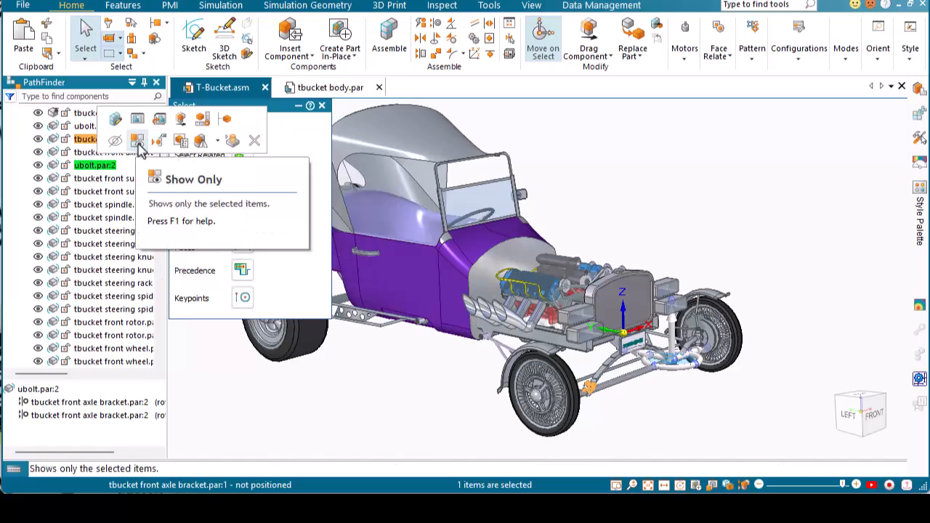
pyautogui.click(216, 141)
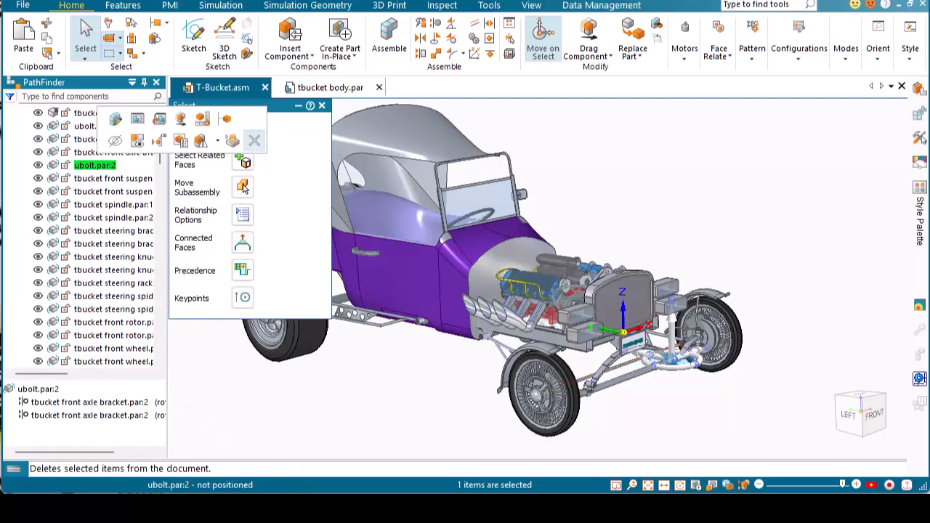
# Switch to the browser and read the PathFinder symbol legend in the Siemens article Assembly PathFinder Part1: Settings and Symbols
pyautogui.click(313, 465)
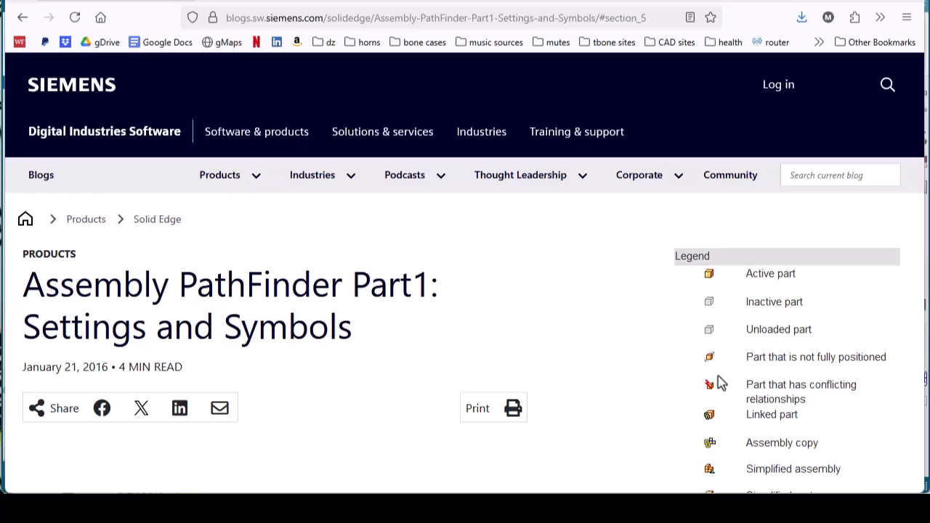
pyautogui.scroll(-3, 719, 384)
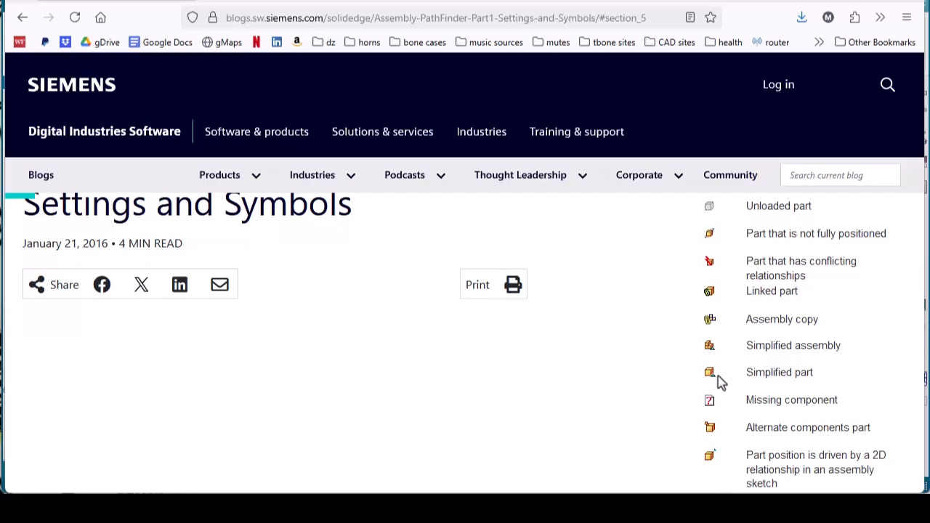
pyautogui.scroll(-3, 720, 384)
pyautogui.scroll(-3, 719, 383)
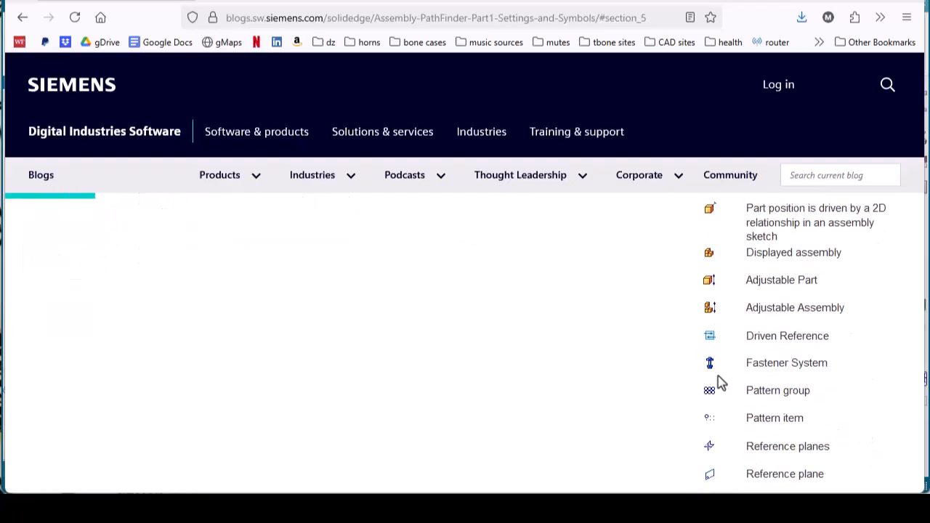
pyautogui.scroll(-18, 718, 376)
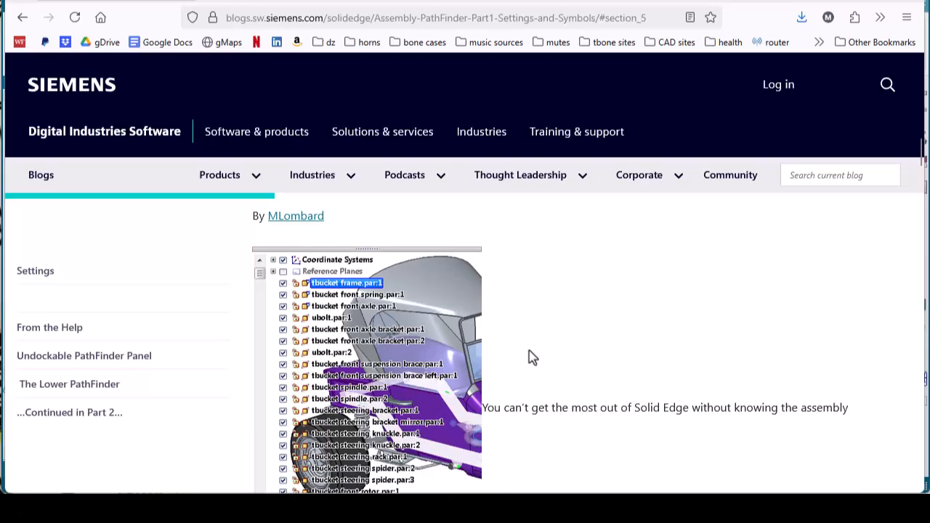
pyautogui.scroll(-10, 529, 356)
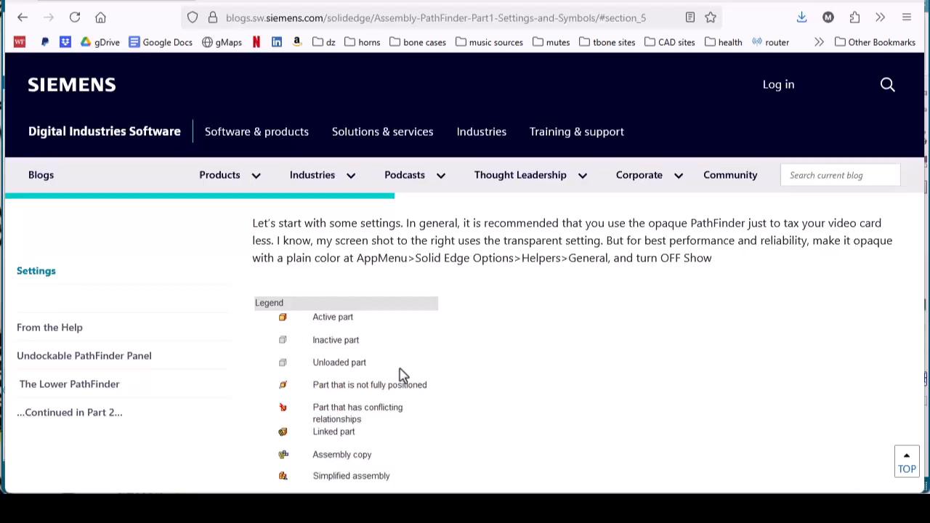
pyautogui.scroll(-3, 426, 320)
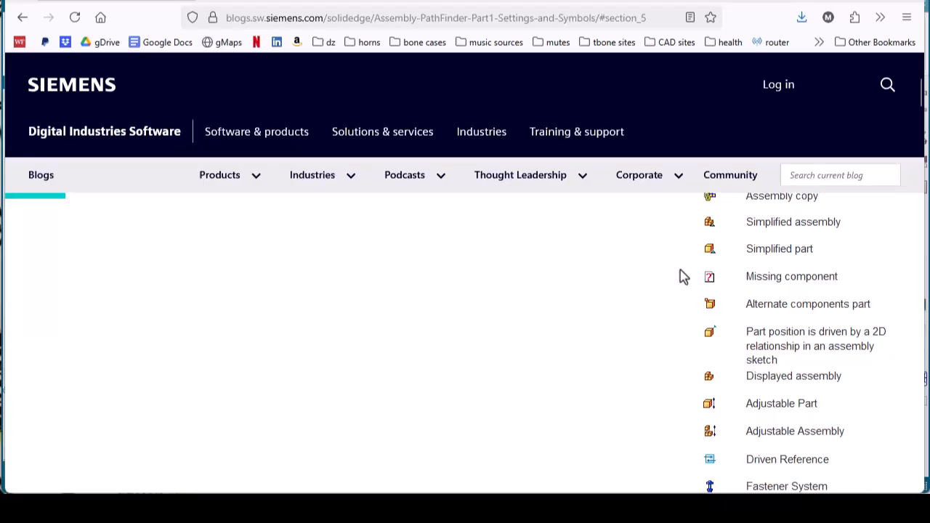
pyautogui.scroll(-3, 750, 298)
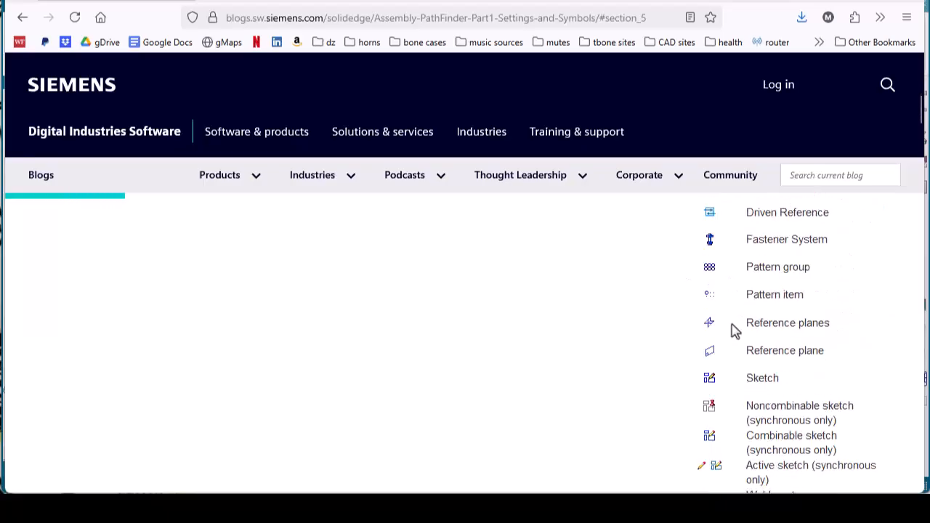
pyautogui.scroll(-5, 729, 338)
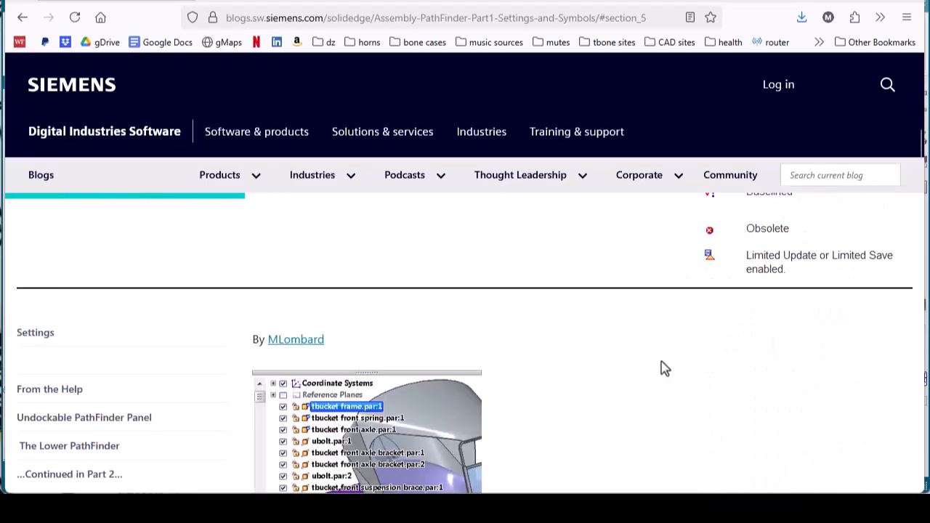
# Return to the Solid Edge assembly, select tbucket front rotor.par:1 and examine its assembly relationships
pyautogui.hotkey('alt', 'Tab')
pyautogui.click(339, 424)
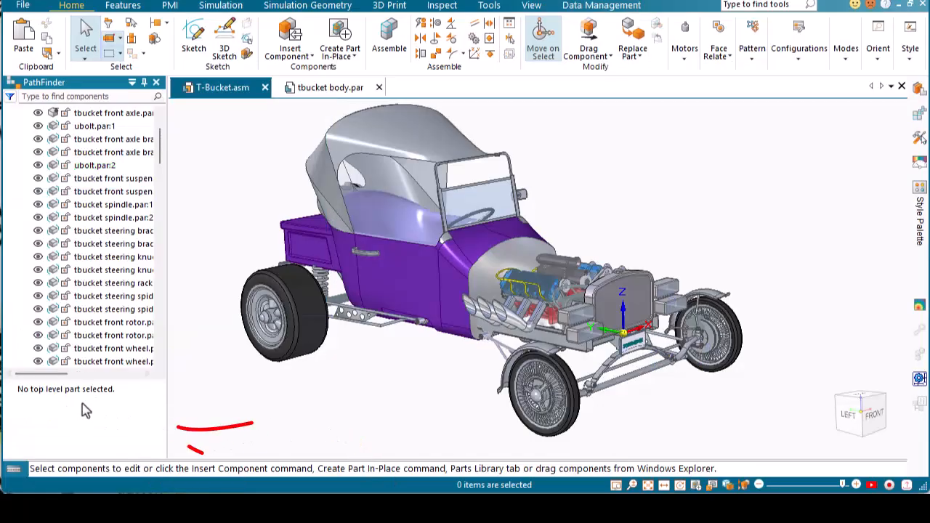
pyautogui.click(86, 327)
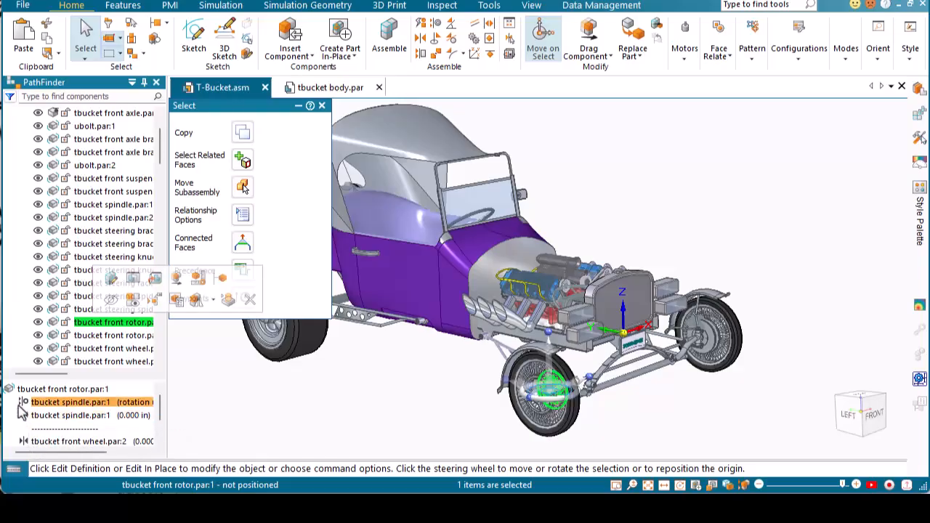
pyautogui.scroll(-1, 53, 433)
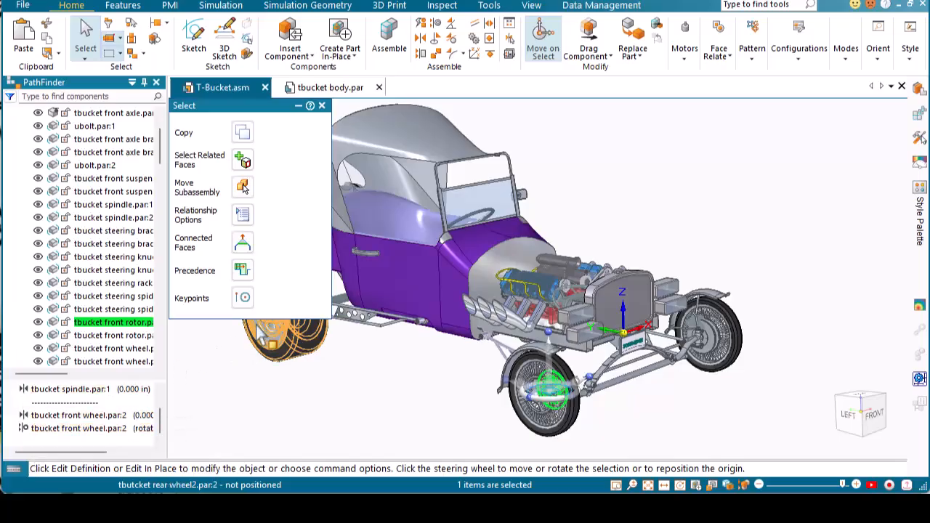
# Switch to the tbucket body.par document and inspect the Design Bodies and Construction Bodies groups, leaving only Design Bodies expanded
pyautogui.click(327, 87)
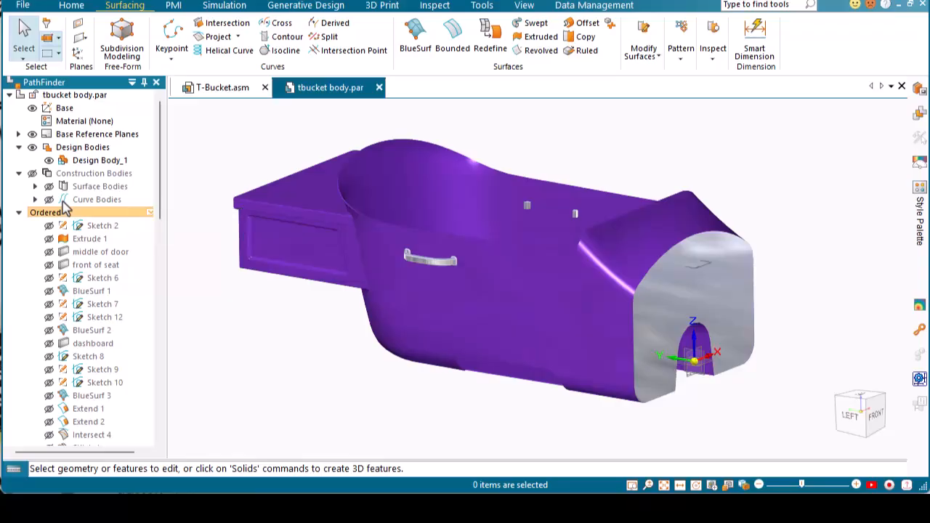
pyautogui.click(19, 147)
pyautogui.click(19, 147)
pyautogui.click(19, 146)
pyautogui.click(19, 160)
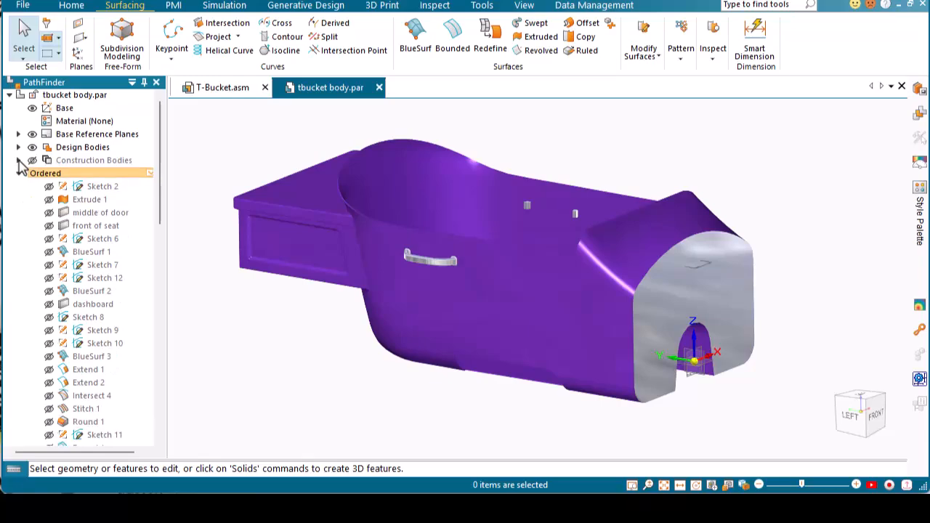
pyautogui.click(19, 160)
pyautogui.click(19, 160)
pyautogui.click(31, 160)
pyautogui.click(19, 147)
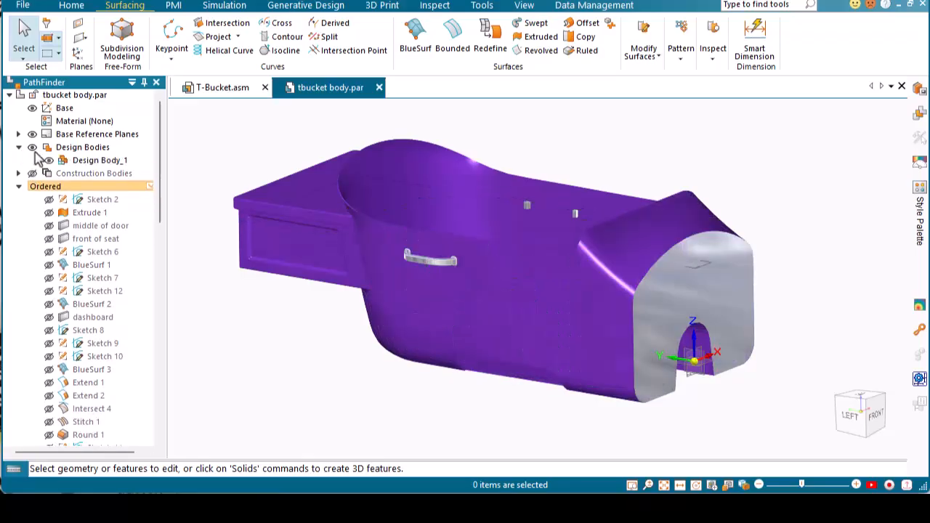
# Select Design Body_1 and review the commands available for it without running any
pyautogui.click(72, 160)
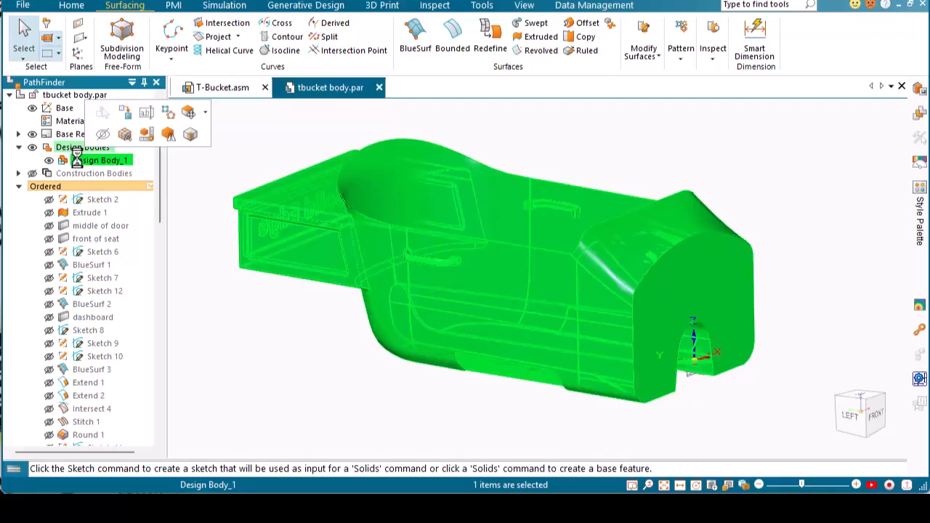
pyautogui.rightClick(77, 160)
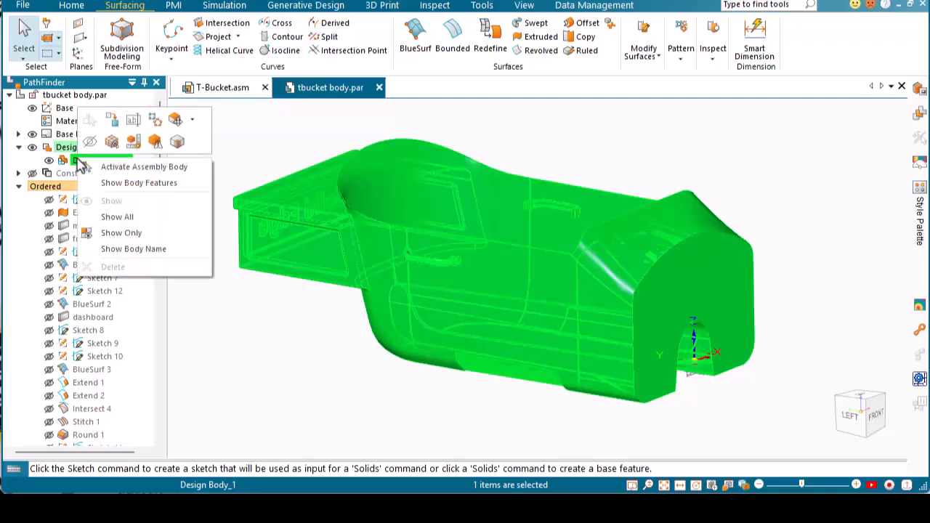
pyautogui.click(23, 148)
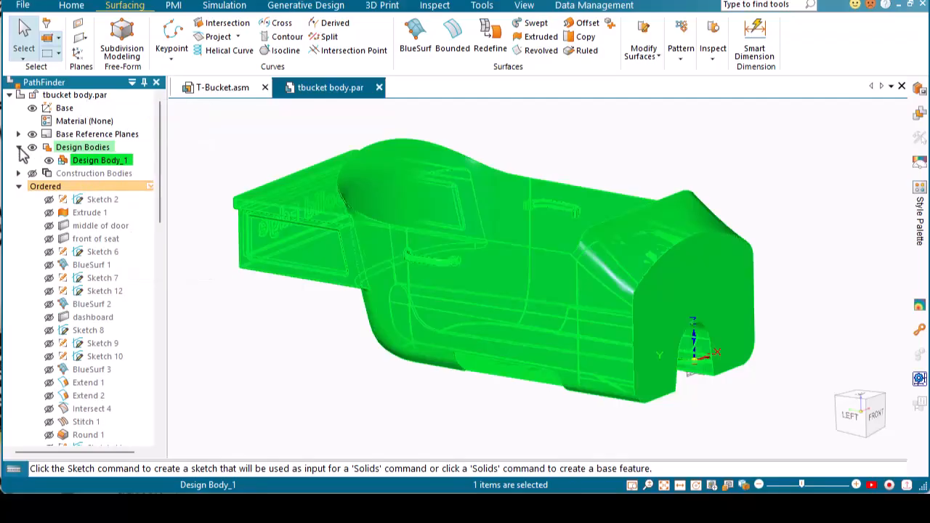
# Expand Base Reference Planes, collapse and re-expand the Ordered group, and look through its feature list
pyautogui.click(19, 135)
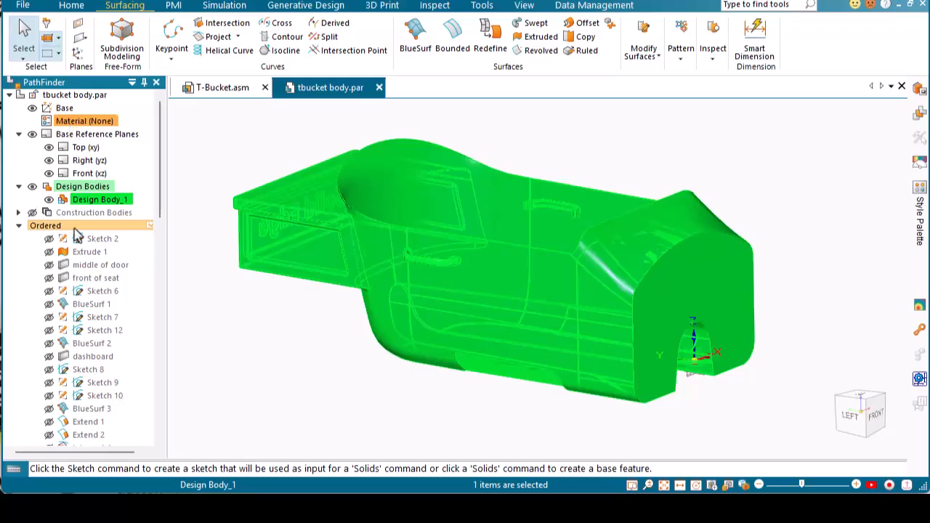
pyautogui.click(18, 226)
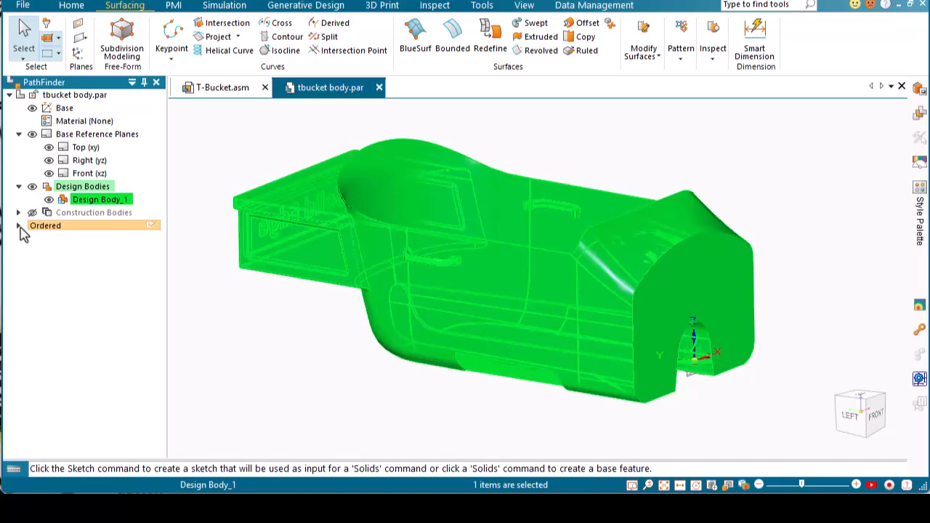
pyautogui.click(19, 226)
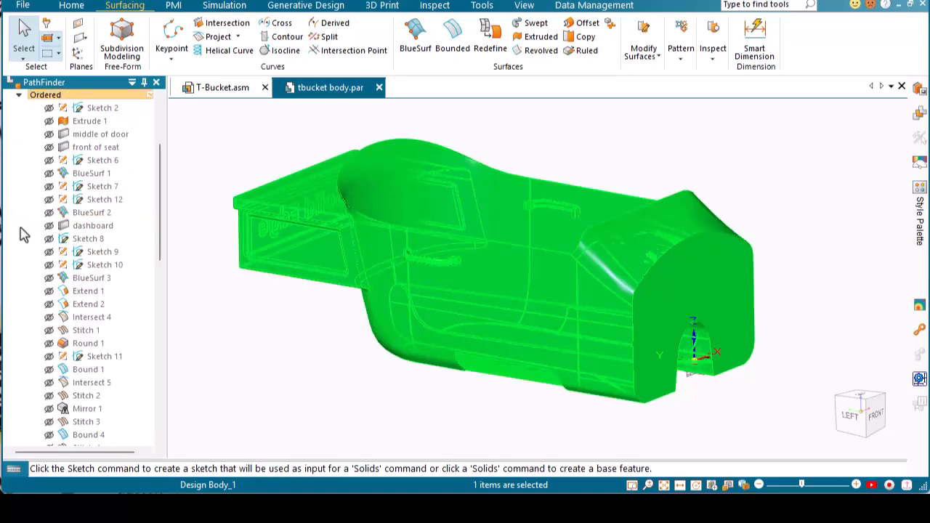
pyautogui.scroll(4, 67, 175)
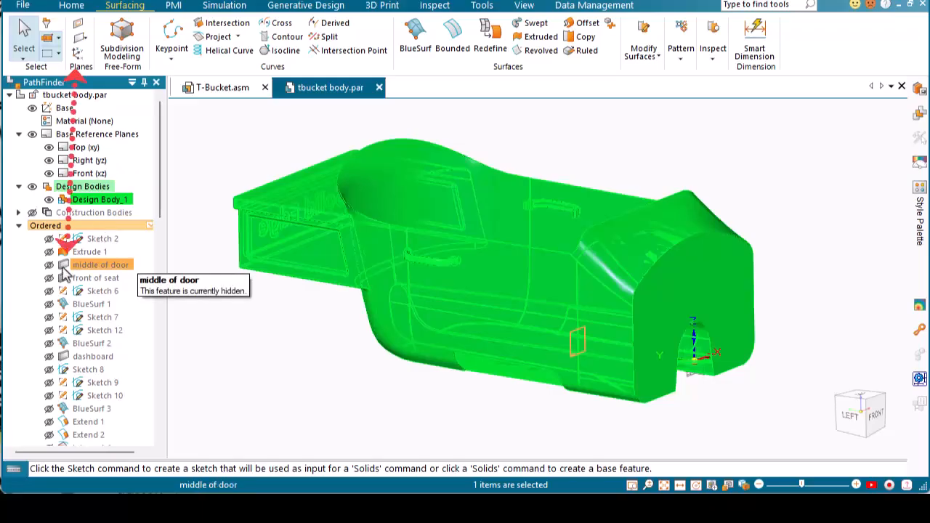
# Review the available reference plane types without starting one, clear the selection and show the Home command set
pyautogui.click(85, 39)
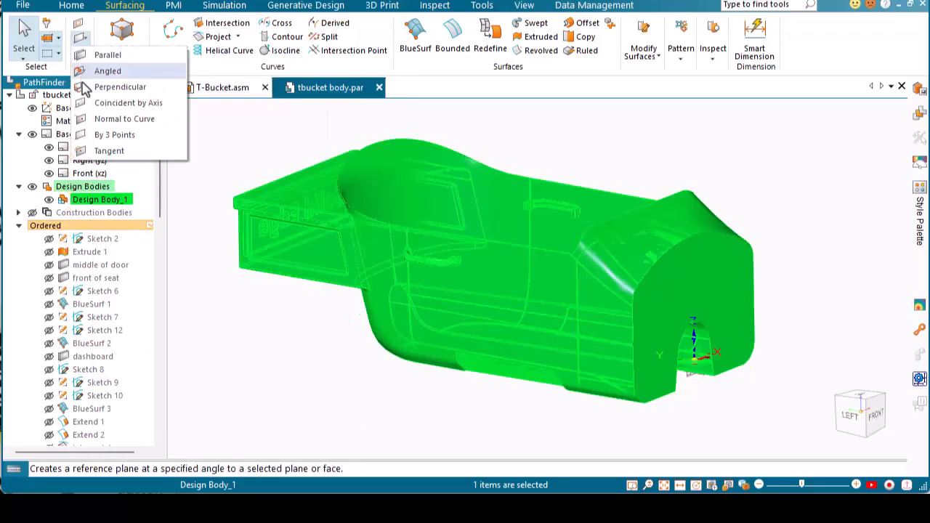
pyautogui.press('Escape')
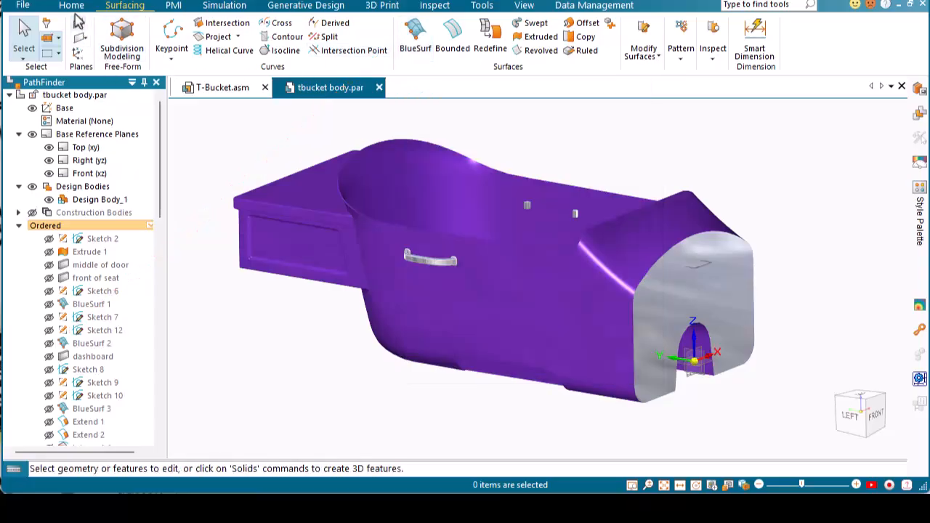
pyautogui.click(72, 6)
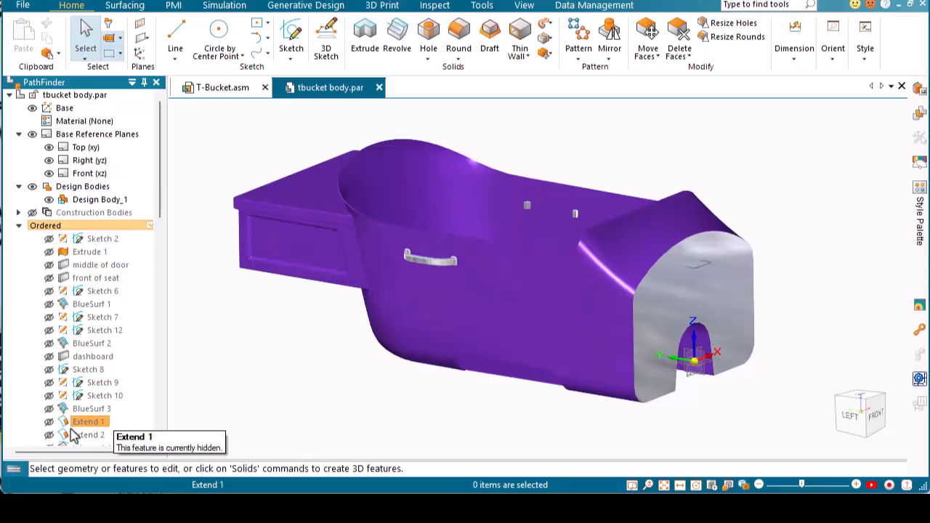
# Examine the commands offered for the BlueSurf 2 feature and the dashboard reference plane, and clear the selection
pyautogui.click(90, 348)
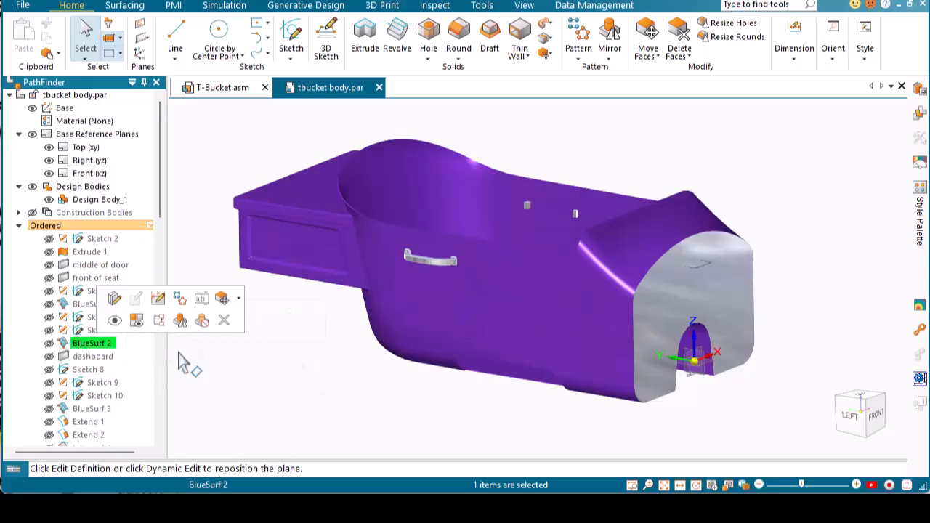
pyautogui.rightClick(93, 360)
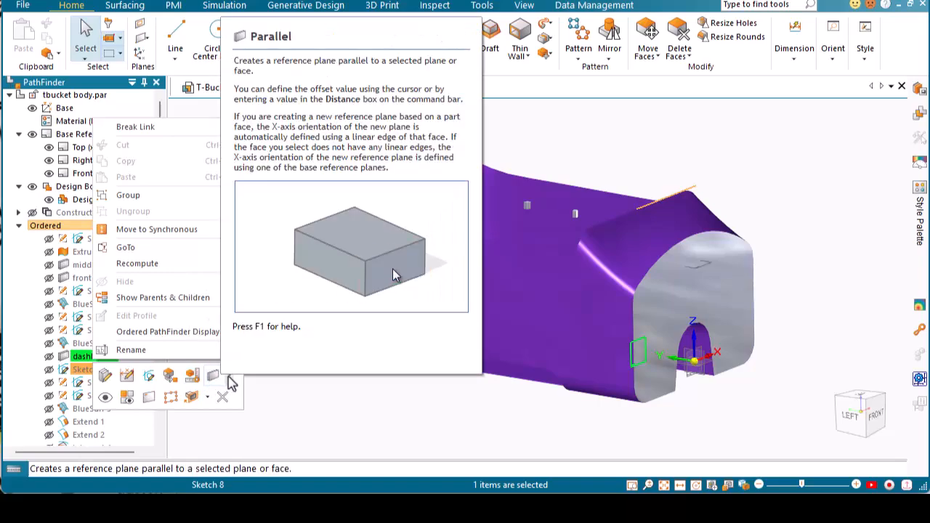
pyautogui.click(88, 357)
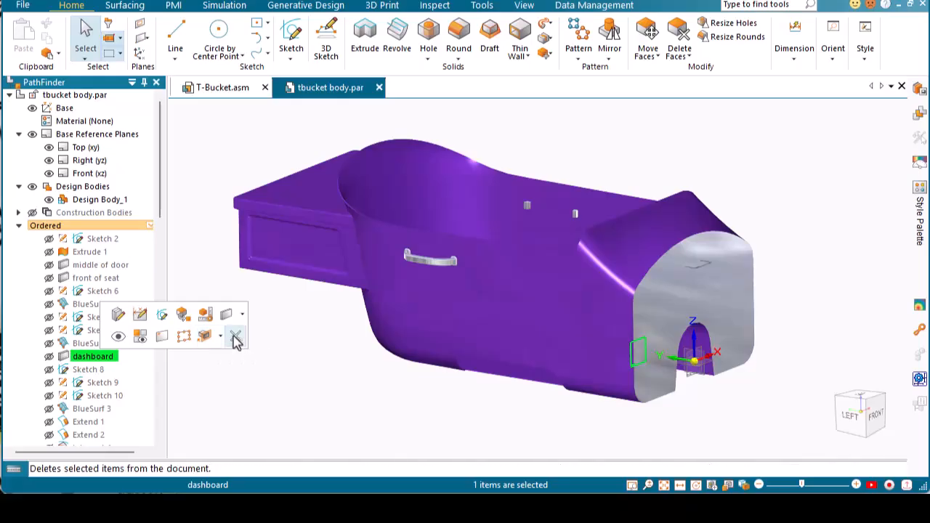
pyautogui.click(166, 420)
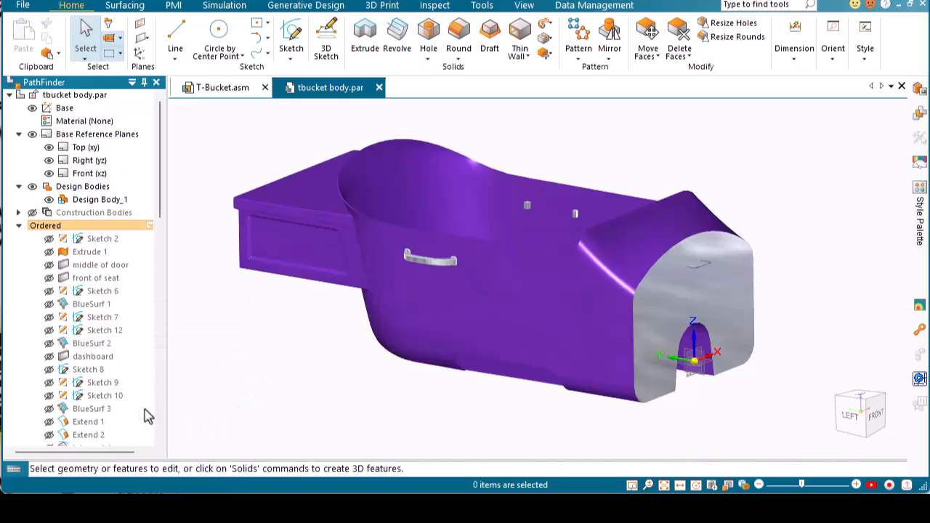
# Rename the BlueSurf 3 feature in the Ordered feature list as "renamed feature"
pyautogui.click(86, 412)
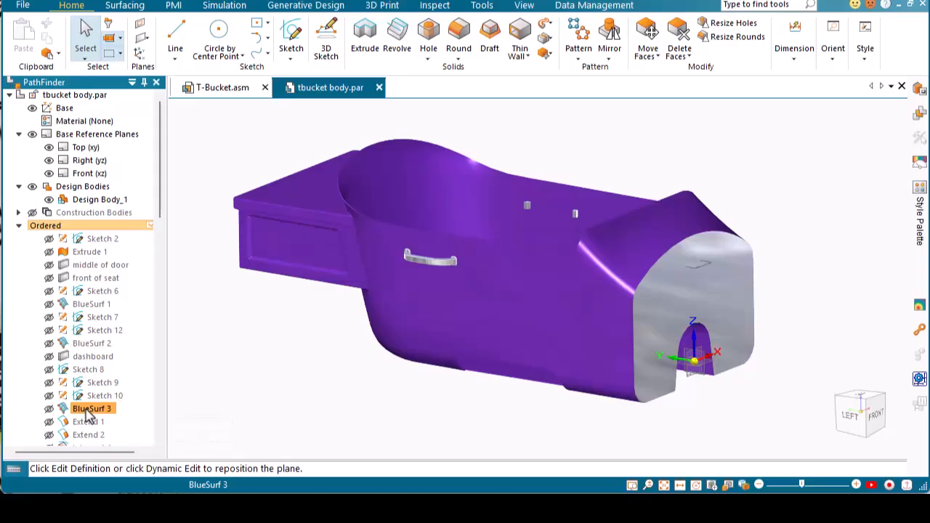
pyautogui.click(87, 412)
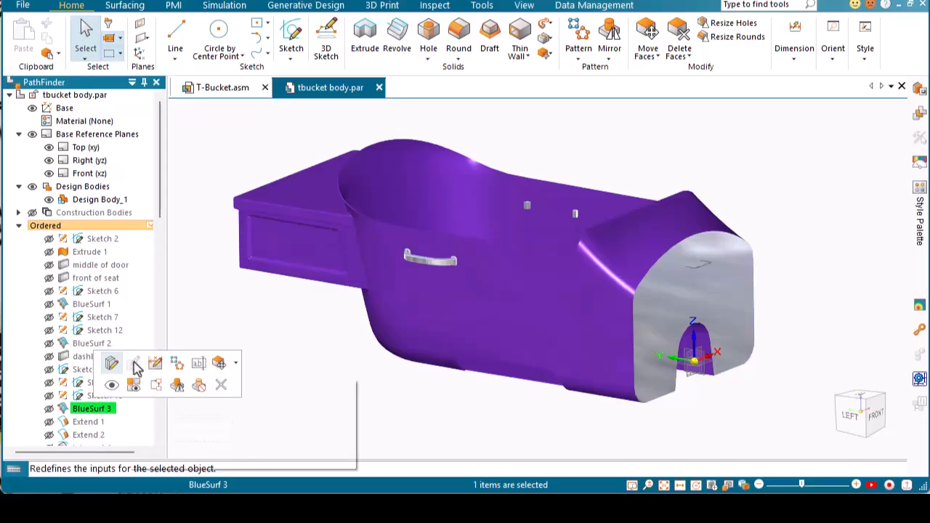
pyautogui.click(199, 365)
pyautogui.write('renamed feature')
pyautogui.press('Return')
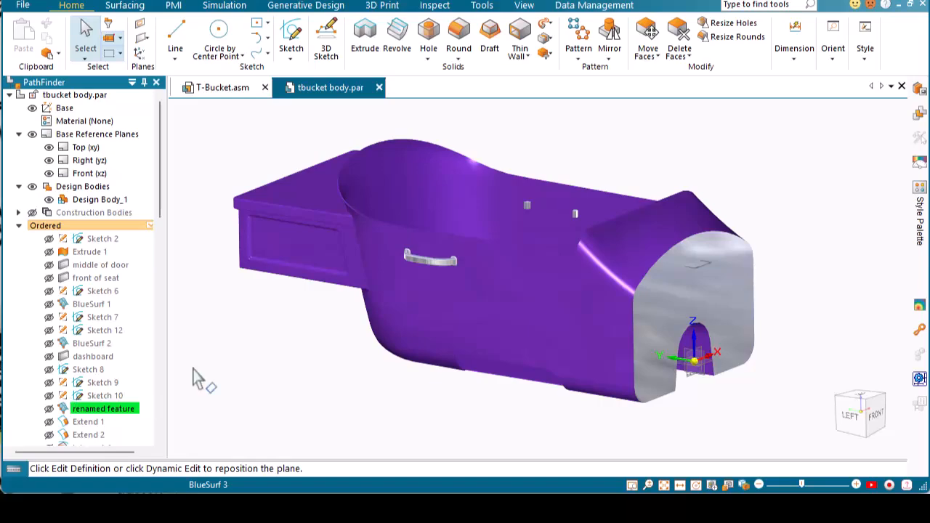
# Edit the name of "renamed feature" directly in the feature tree and change it to "rename it again"
pyautogui.click(93, 412)
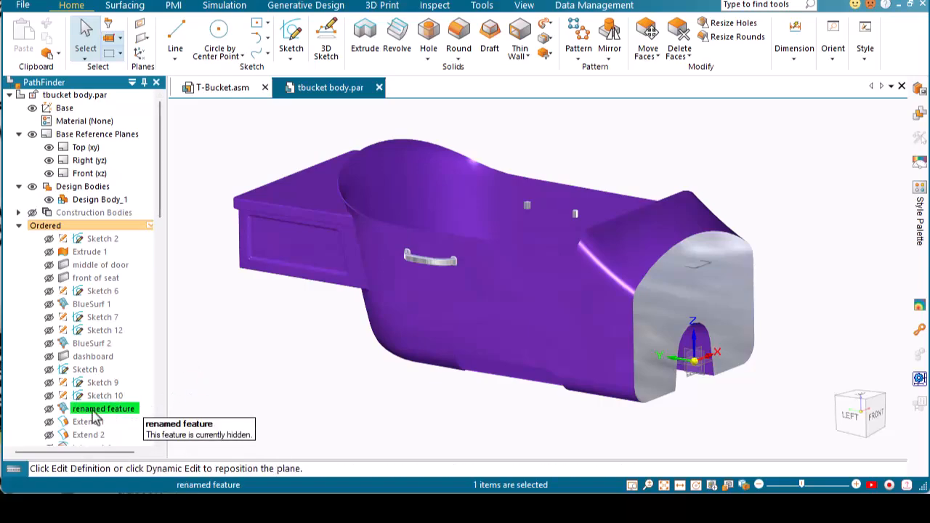
pyautogui.click(93, 410)
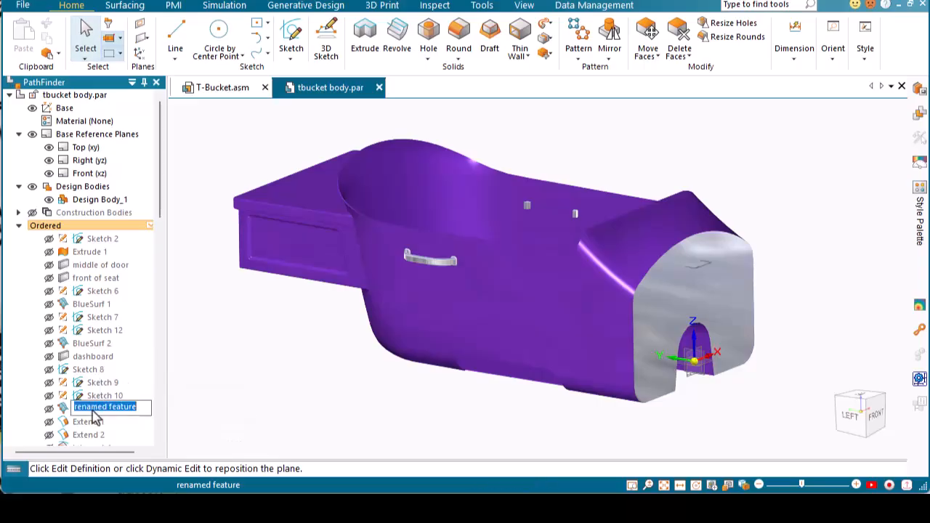
pyautogui.write('ren')
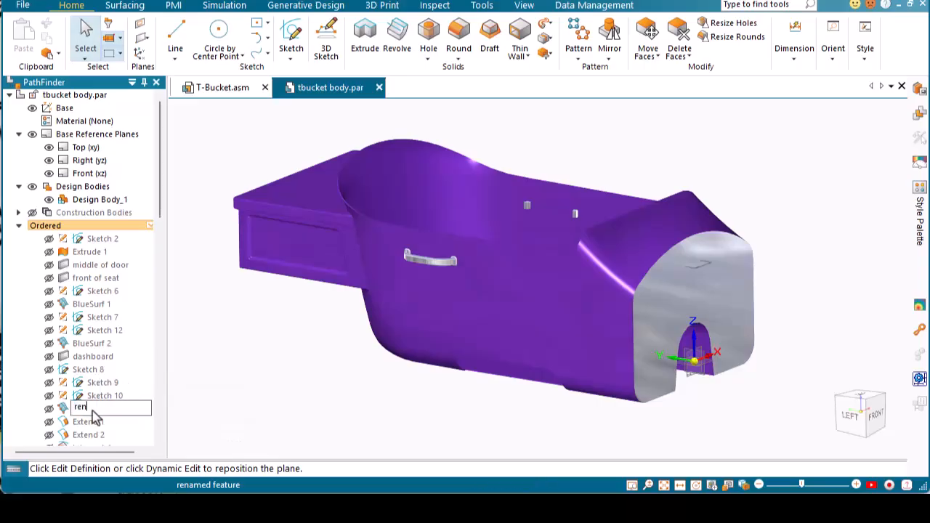
pyautogui.write('ame it again')
pyautogui.press('Return')
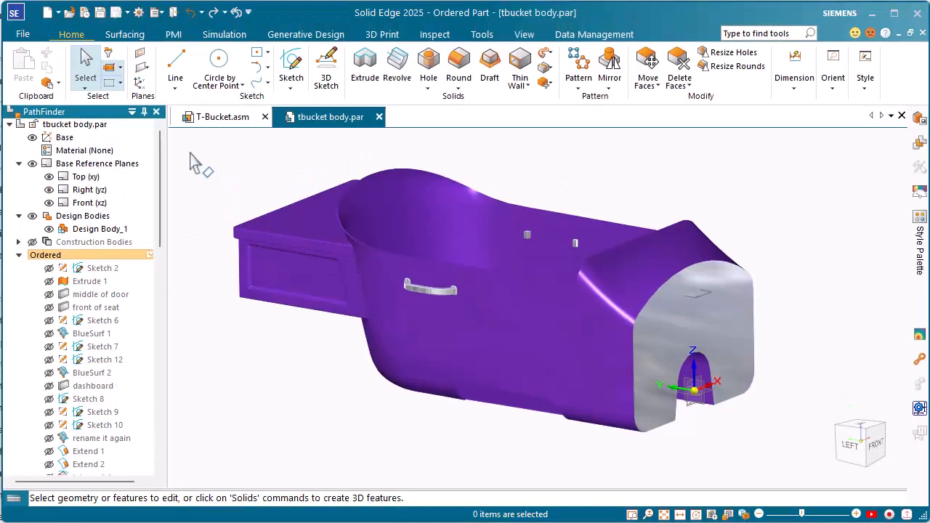
# Use Find Feature on the tbucket body.par document to search its feature tree for "blue"
pyautogui.rightClick(71, 128)
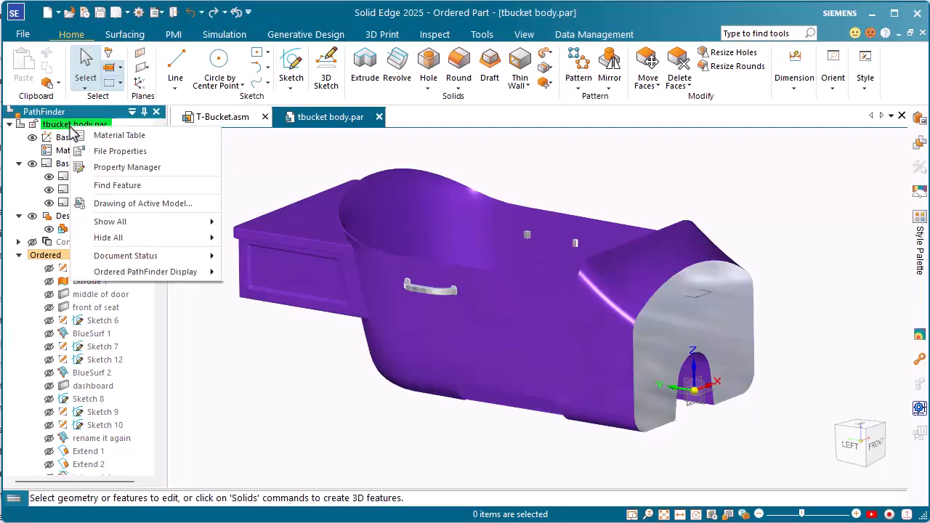
pyautogui.click(108, 186)
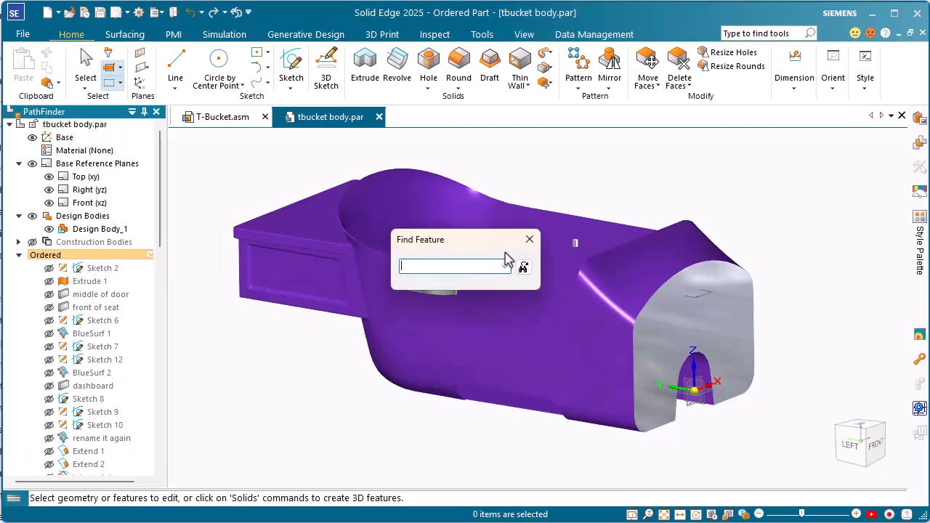
pyautogui.write('blue')
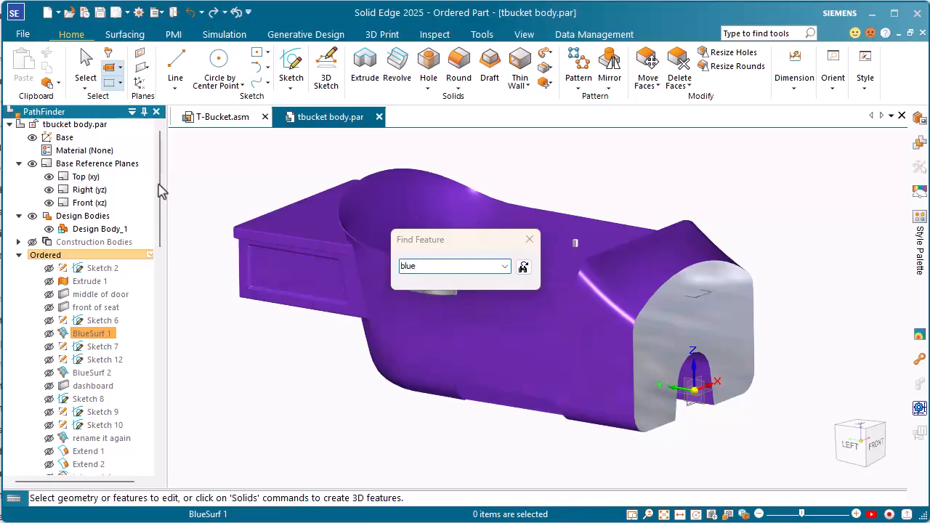
# Review the Show All, Hide All, Document Status and Ordered PathFinder Display options for tbucket body.par without running any
pyautogui.rightClick(79, 124)
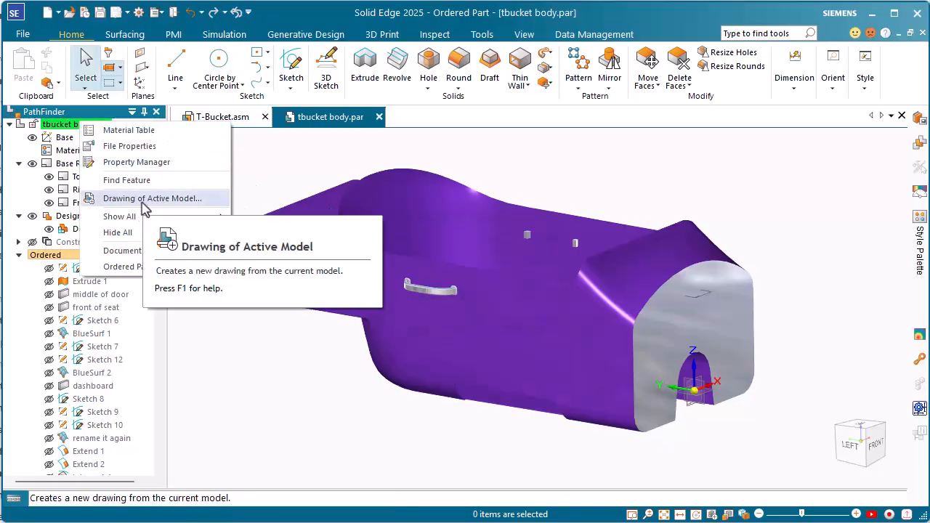
pyautogui.moveTo(129, 218)
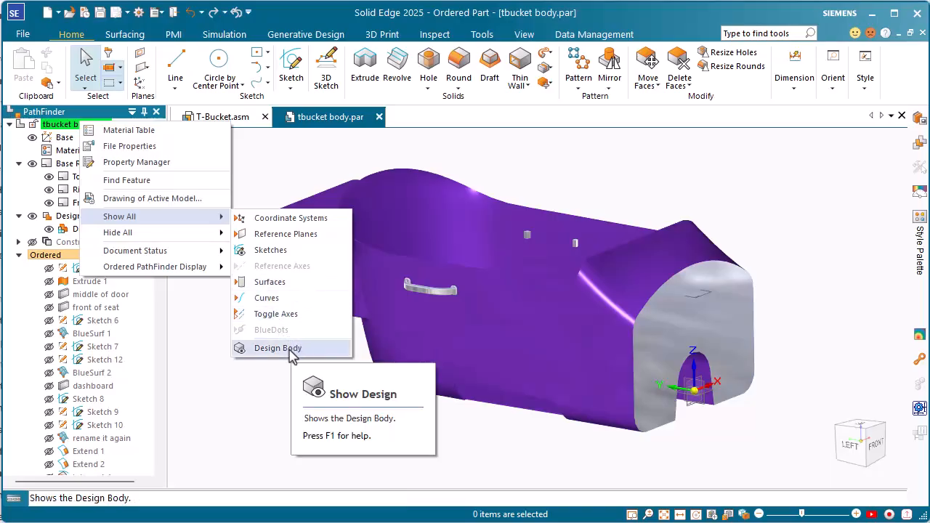
pyautogui.moveTo(190, 235)
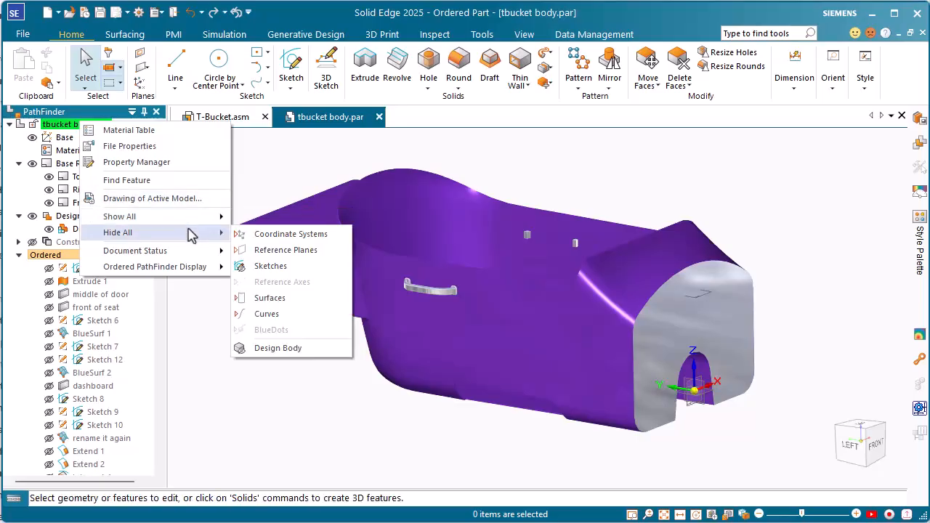
pyautogui.moveTo(193, 254)
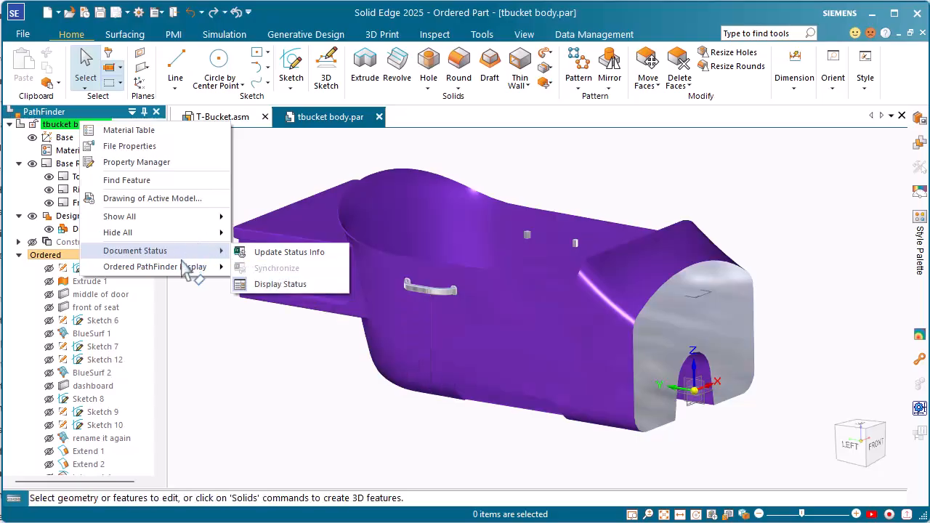
pyautogui.moveTo(198, 273)
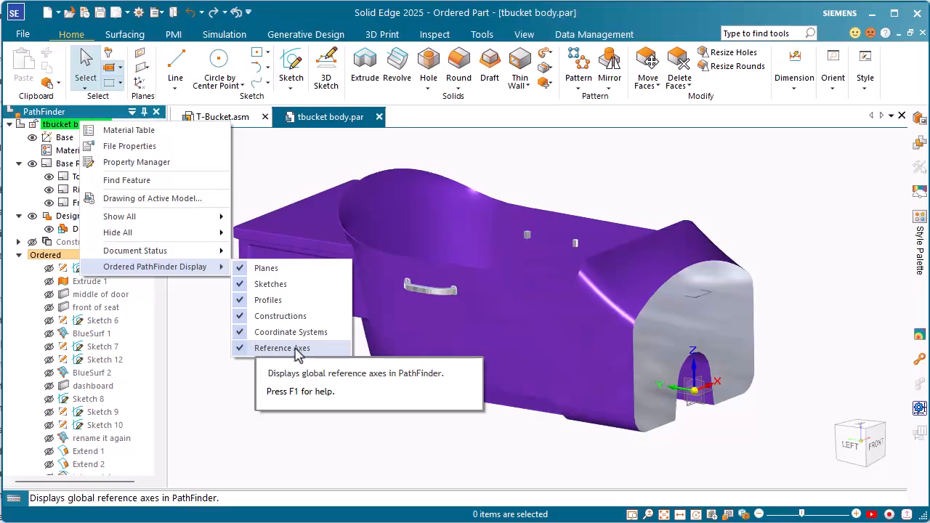
pyautogui.click(213, 334)
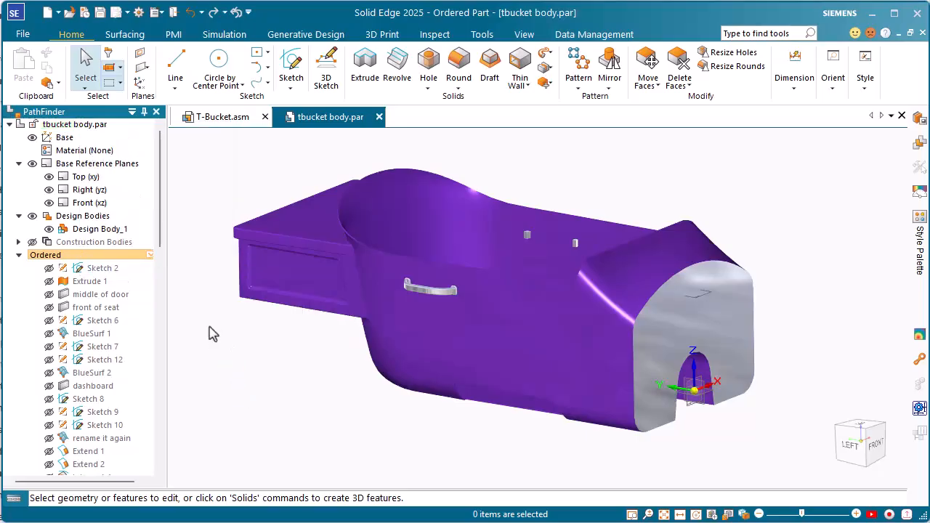
# Search the Solid Edge options for "pathfinder" and locate the settings for indicating under-constrained profiles and making Part and Assembly PathFinder dockable
pyautogui.click(139, 13)
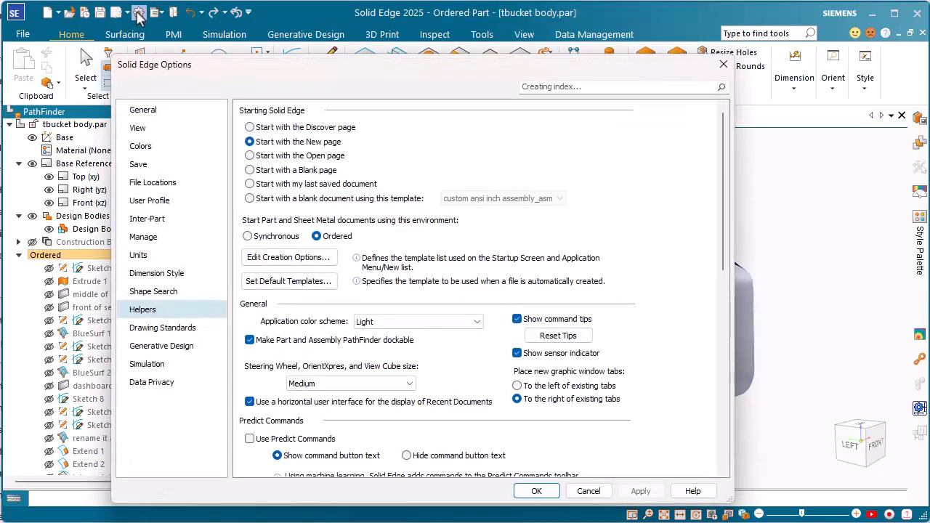
pyautogui.click(580, 87)
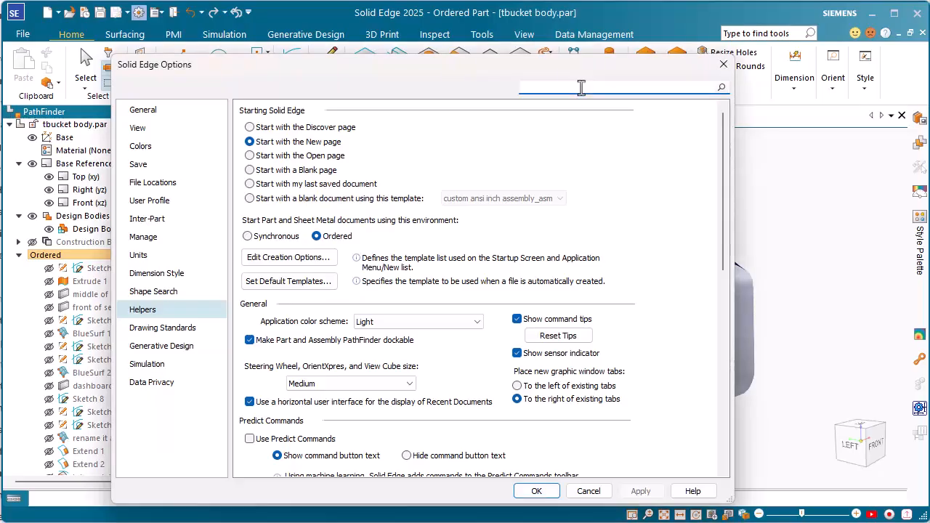
pyautogui.write('pa')
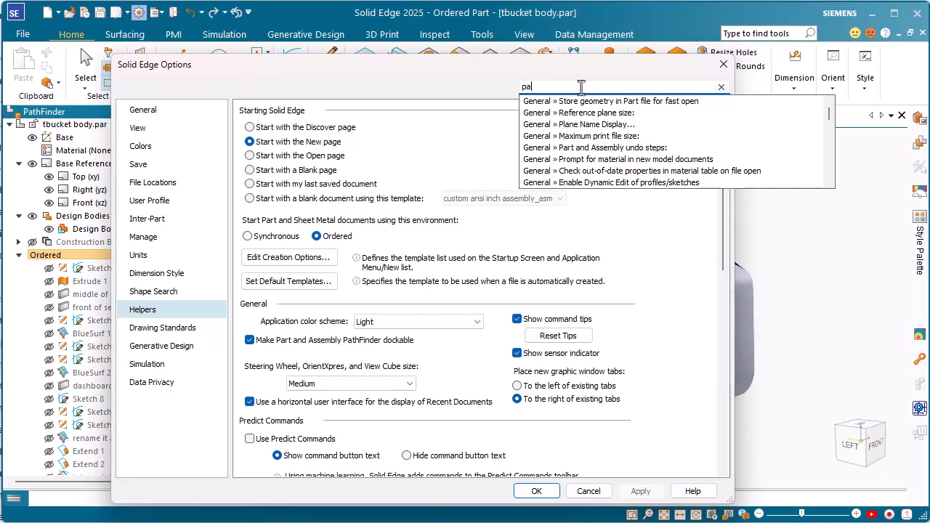
pyautogui.write('thfinder')
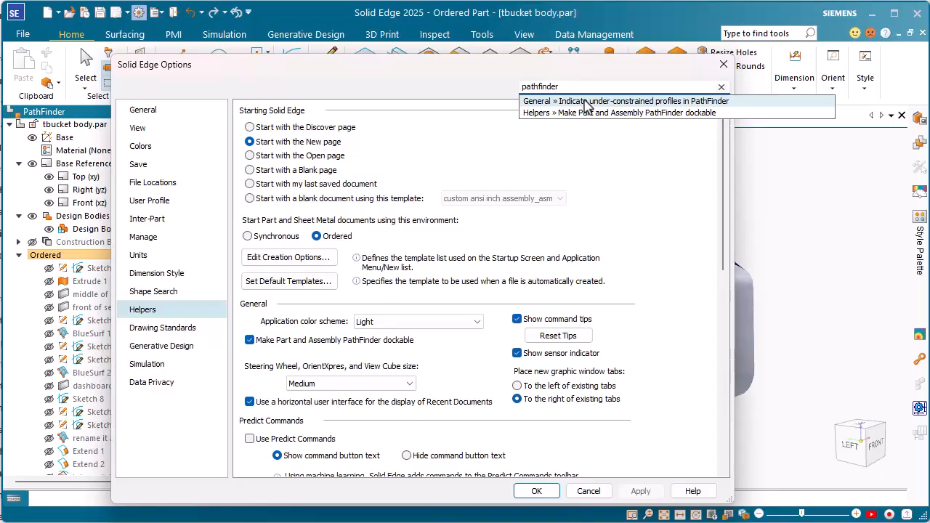
pyautogui.click(585, 103)
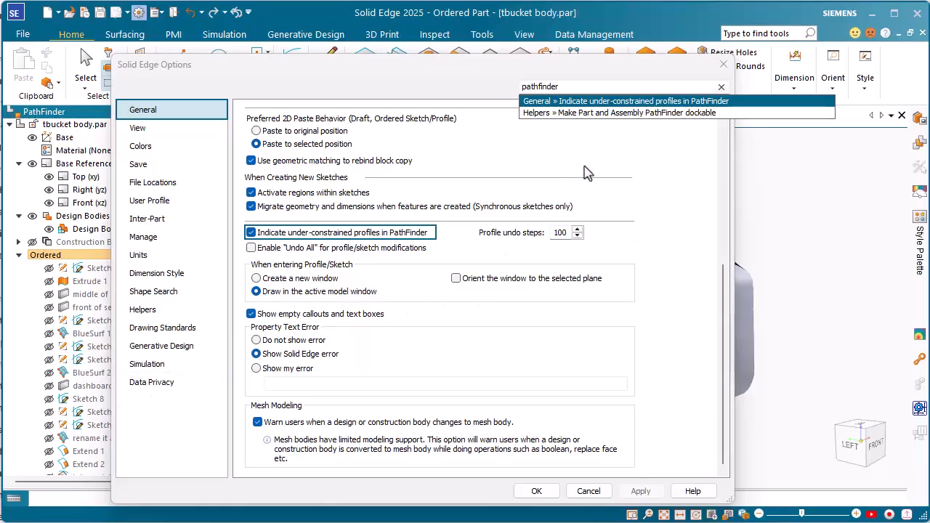
pyautogui.click(582, 115)
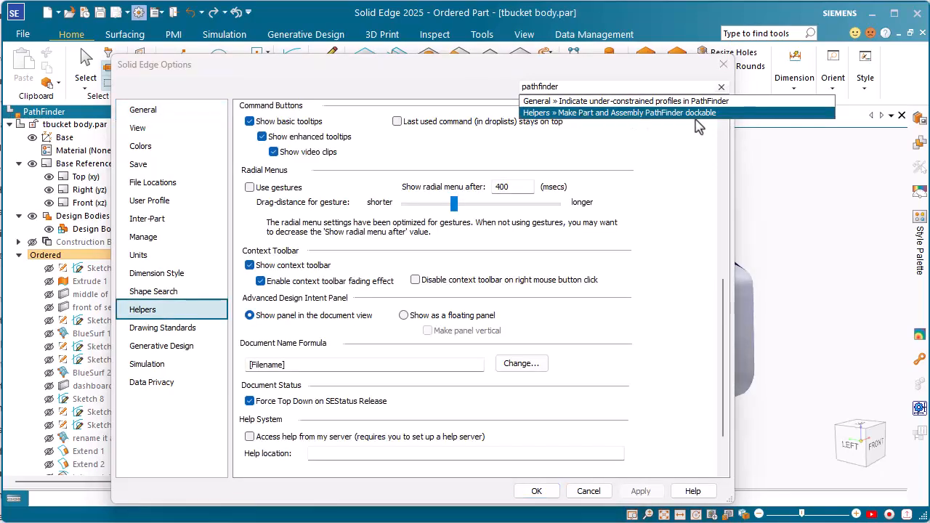